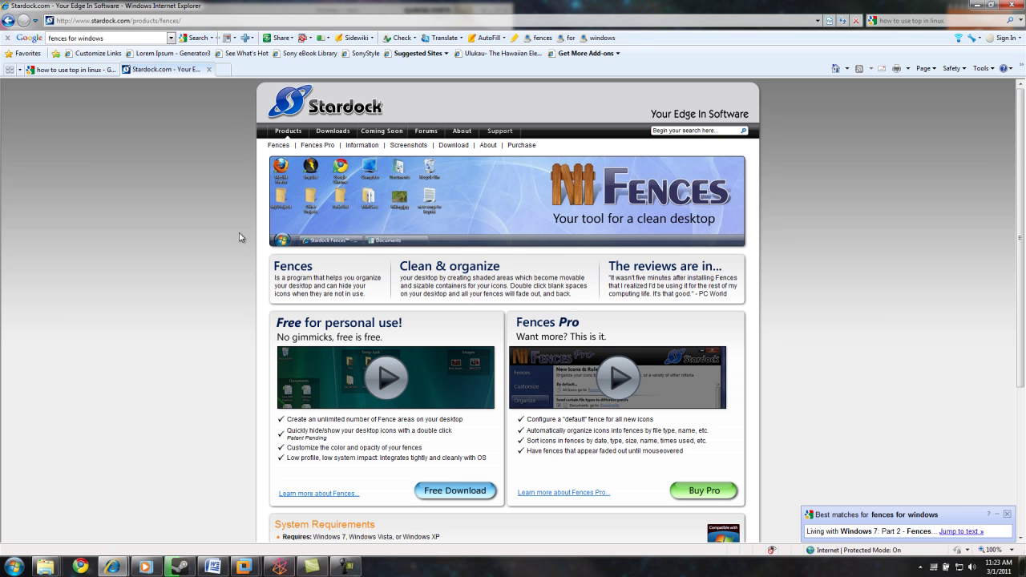
- Follow Stardock's free Fences download link to the Fences 1.01 page on CNET Download.com
{"action": "left_click", "coordinate": [455, 491]}
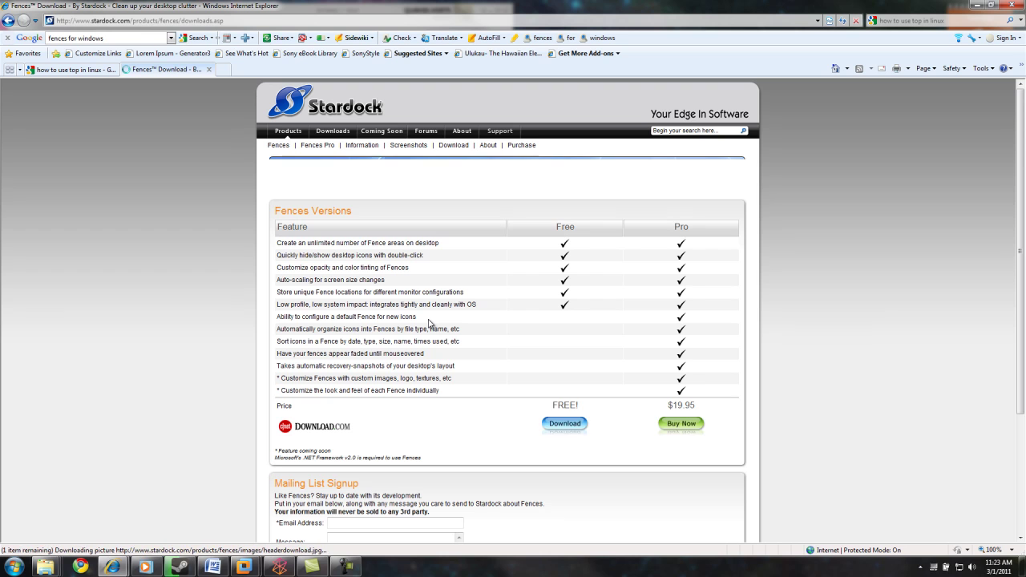
{"action": "left_click", "coordinate": [559, 425]}
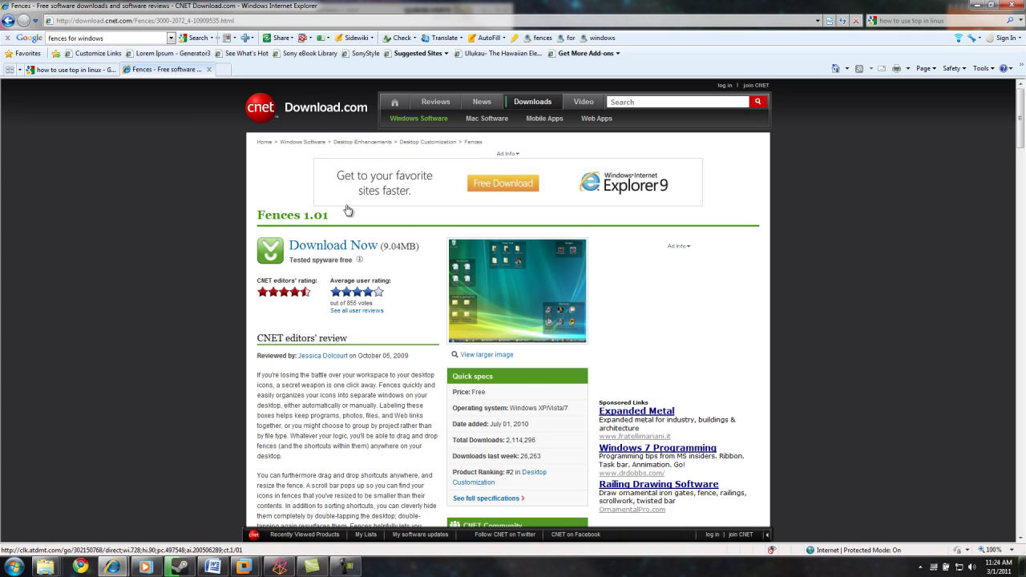
- Start the Fences 1.01 download and allow the blocked fences_public.exe file through
{"action": "left_click", "coordinate": [342, 246]}
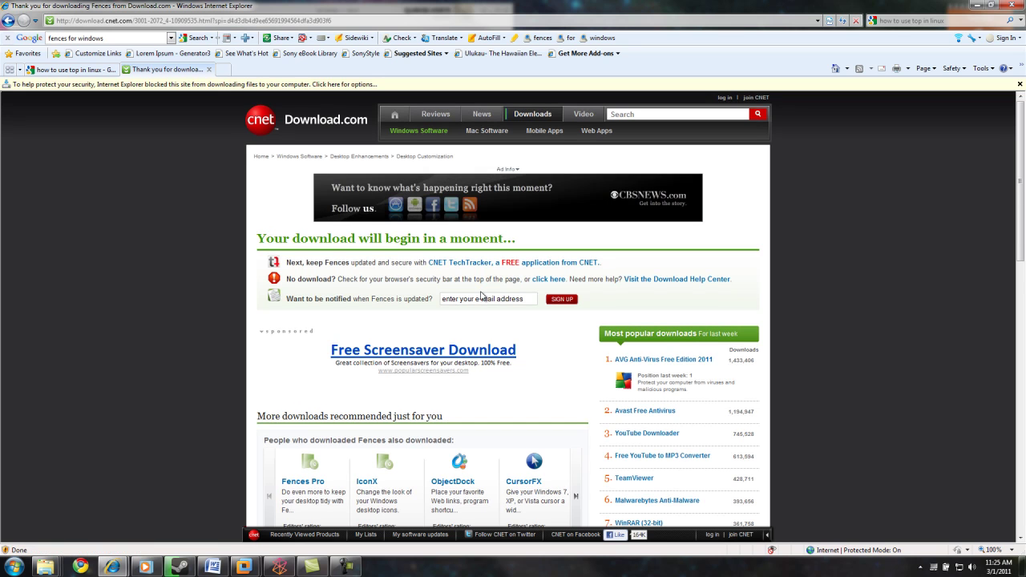
{"action": "left_click", "coordinate": [392, 87]}
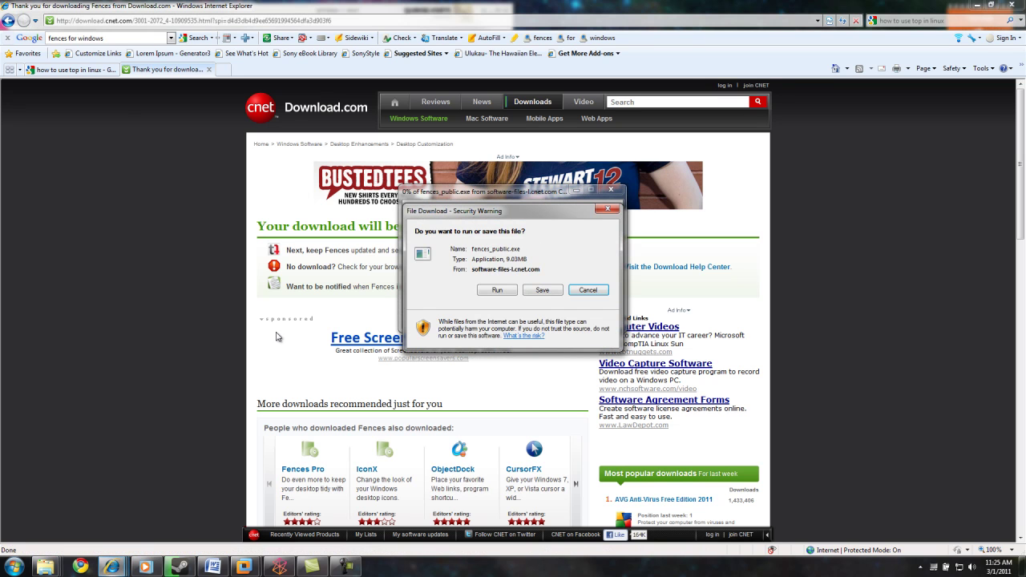
- Save fences_public.exe to the Desktop, then run it once downloaded
{"action": "left_click", "coordinate": [542, 291]}
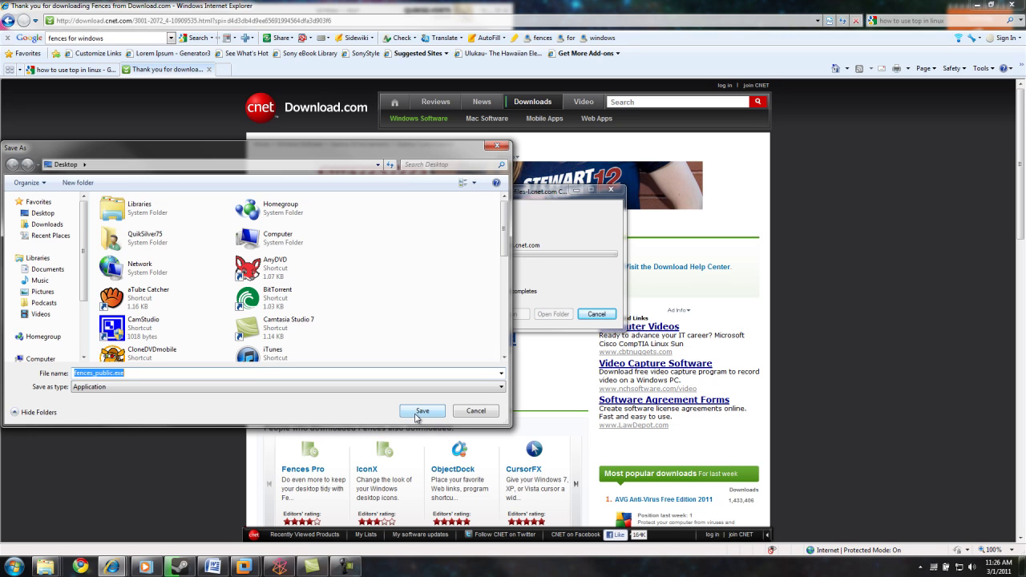
{"action": "left_click", "coordinate": [420, 412]}
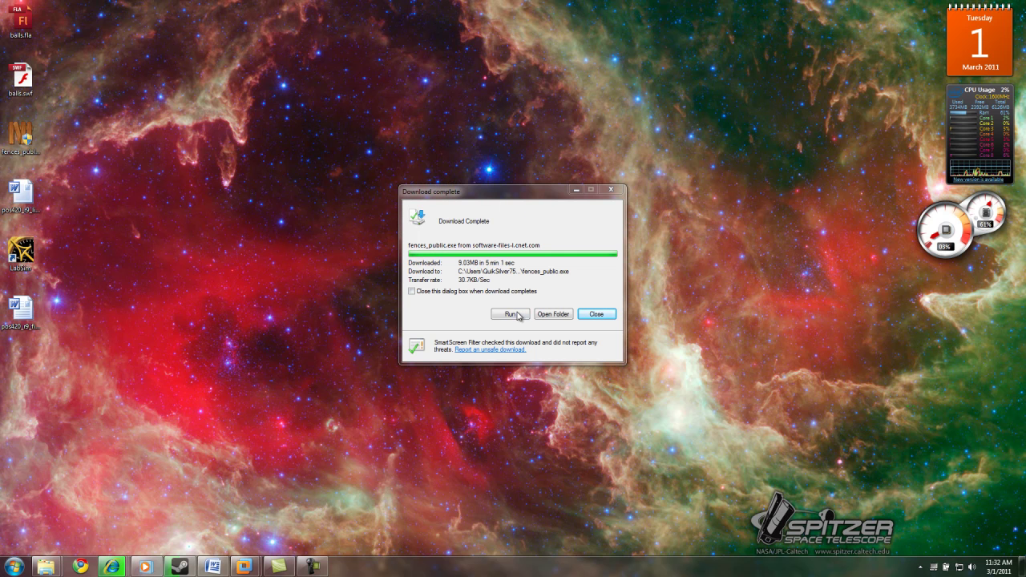
{"action": "left_click", "coordinate": [517, 314]}
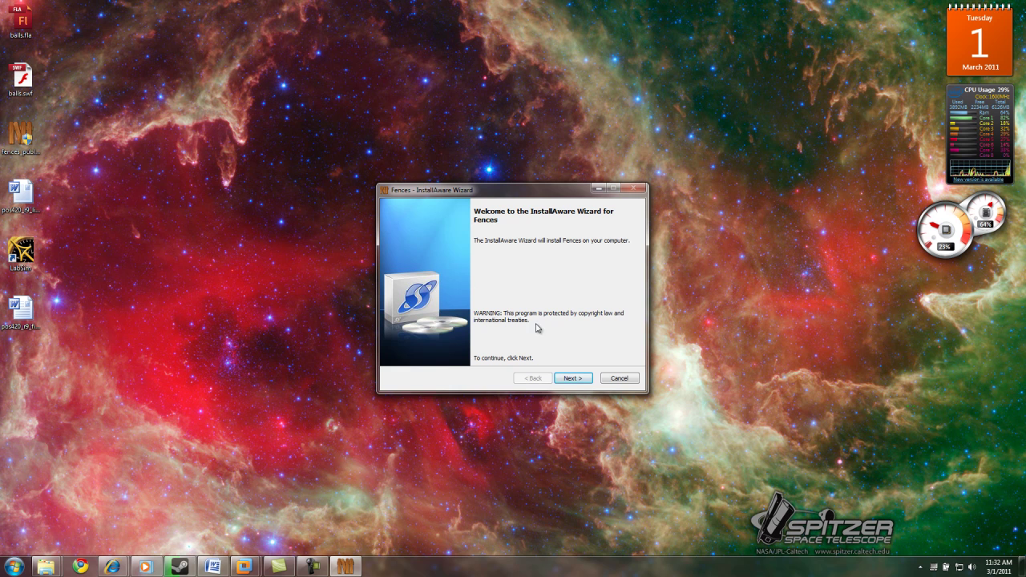
- Accept the licence and install Fences with the default destination and program folders, then finish
{"action": "left_click", "coordinate": [573, 379]}
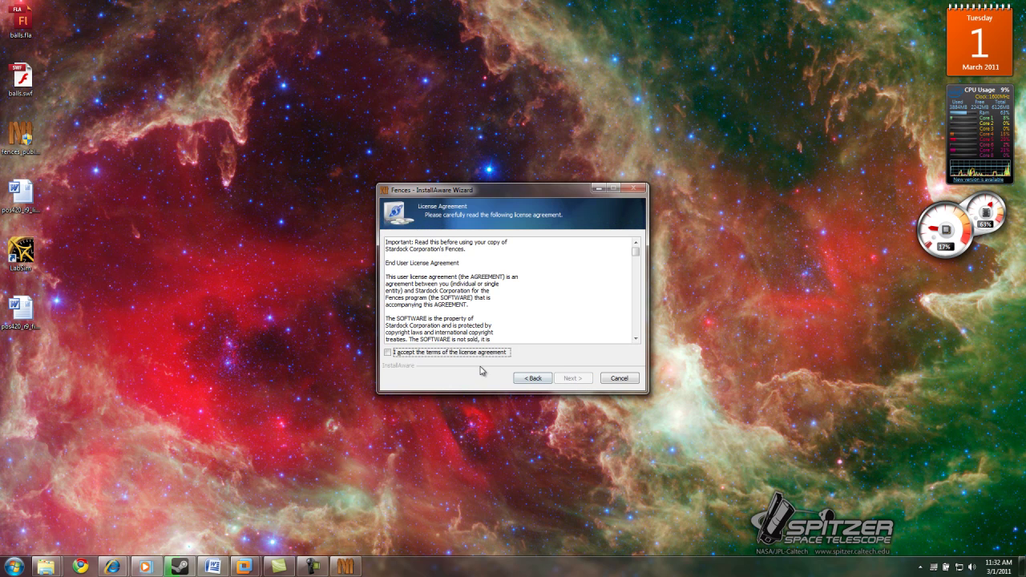
{"action": "left_click", "coordinate": [393, 352]}
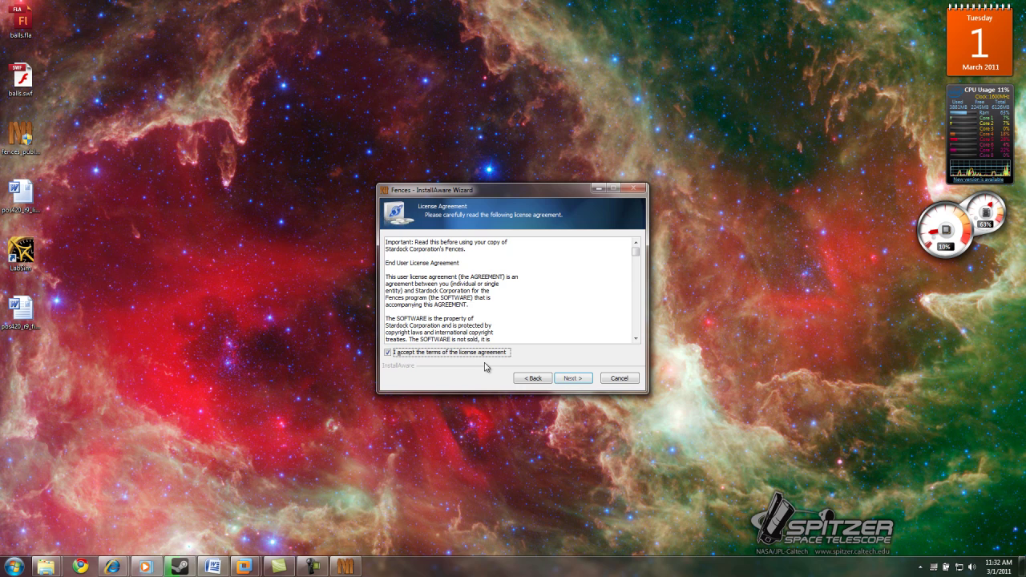
{"action": "left_click", "coordinate": [565, 380]}
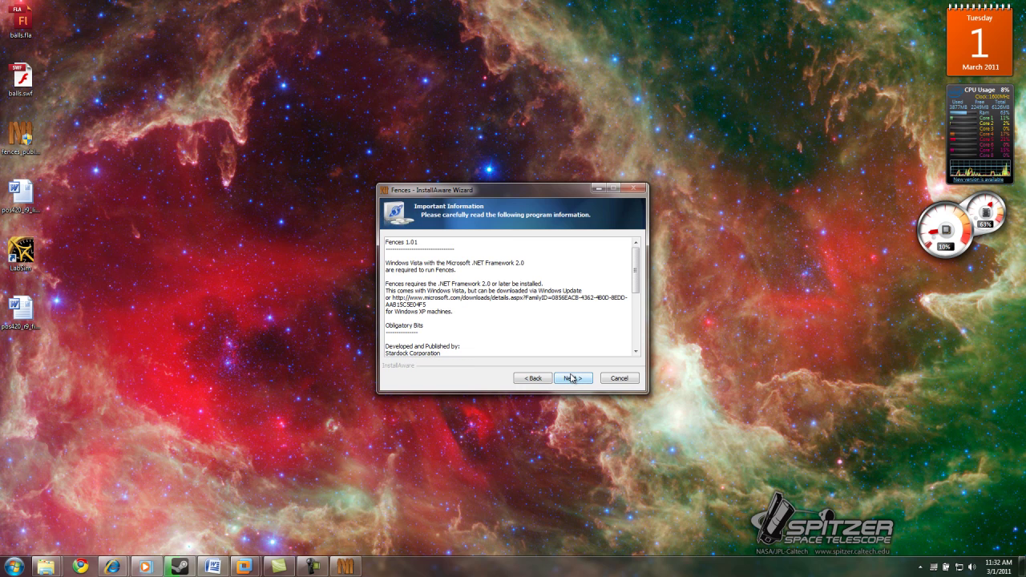
{"action": "left_click", "coordinate": [571, 379]}
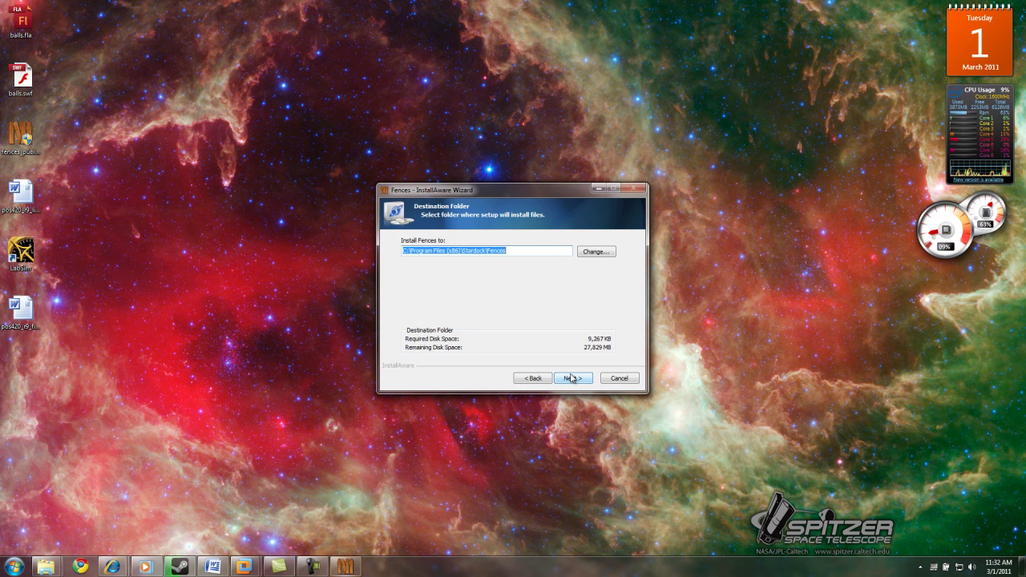
{"action": "left_click", "coordinate": [573, 380]}
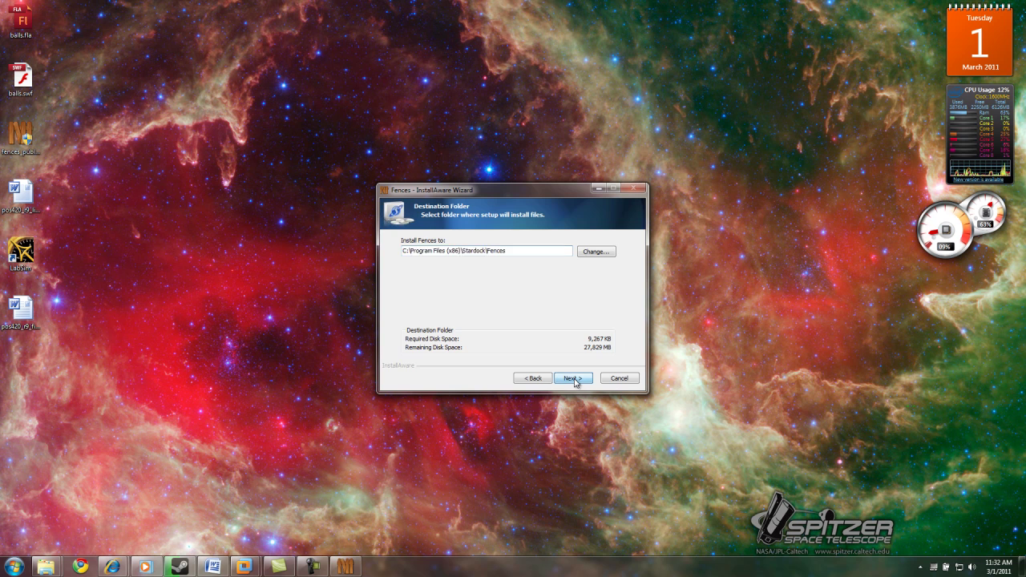
{"action": "left_click", "coordinate": [573, 380]}
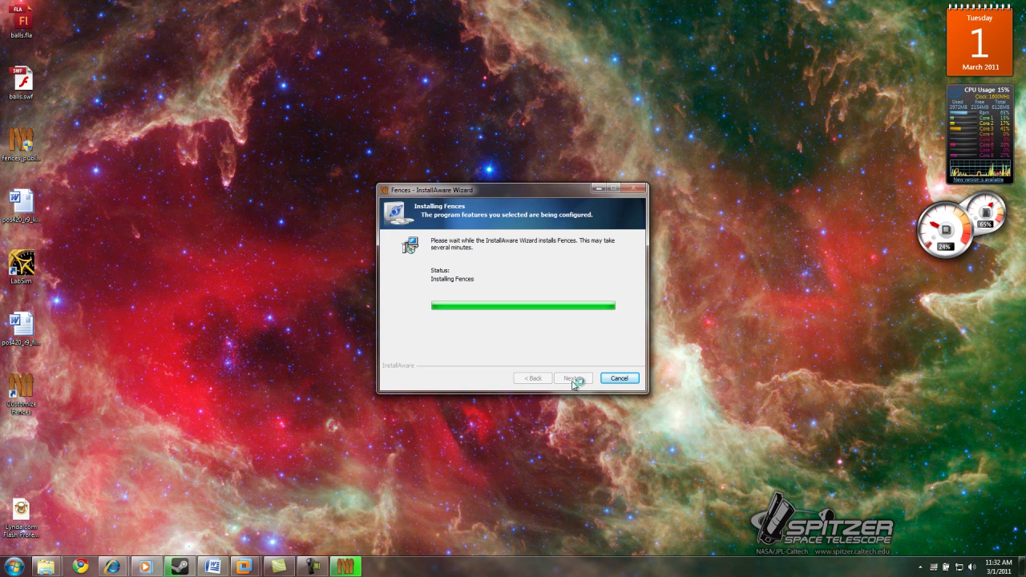
{"action": "left_click", "coordinate": [574, 380]}
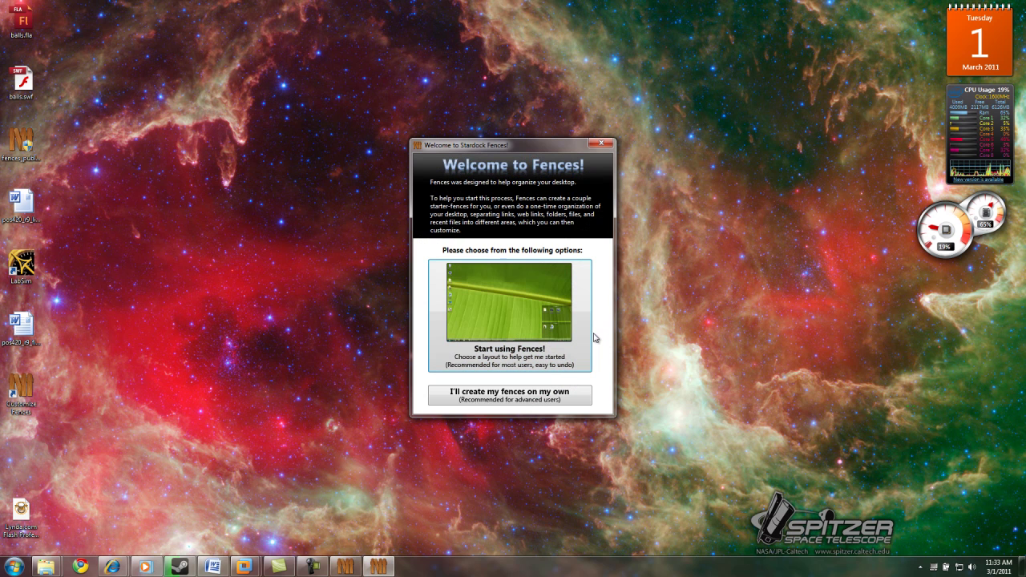
- Let Fences sort the desktop icons into the six-fence starter layout and open the Fences settings
{"action": "left_click", "coordinate": [510, 331]}
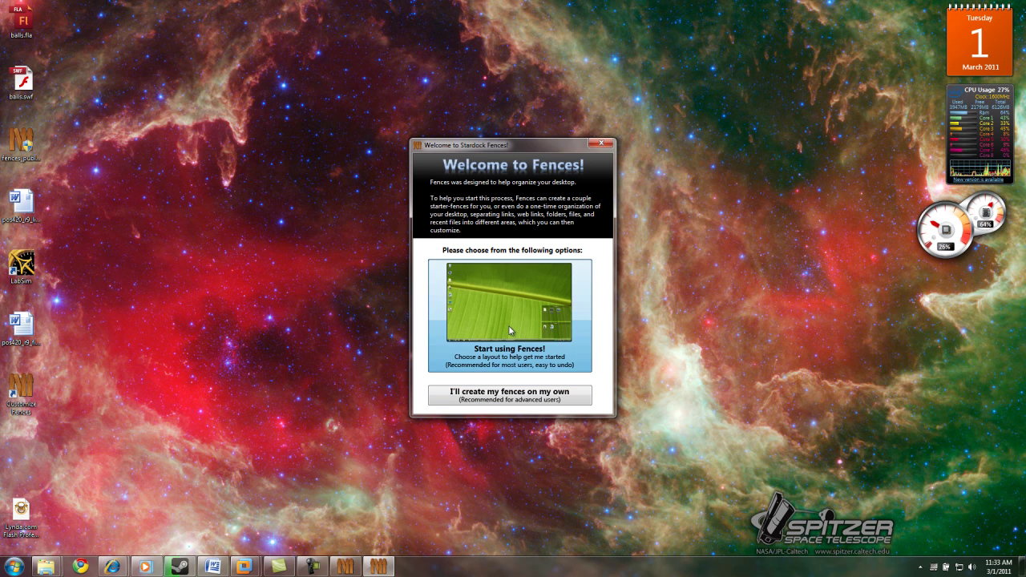
{"action": "left_click", "coordinate": [555, 325]}
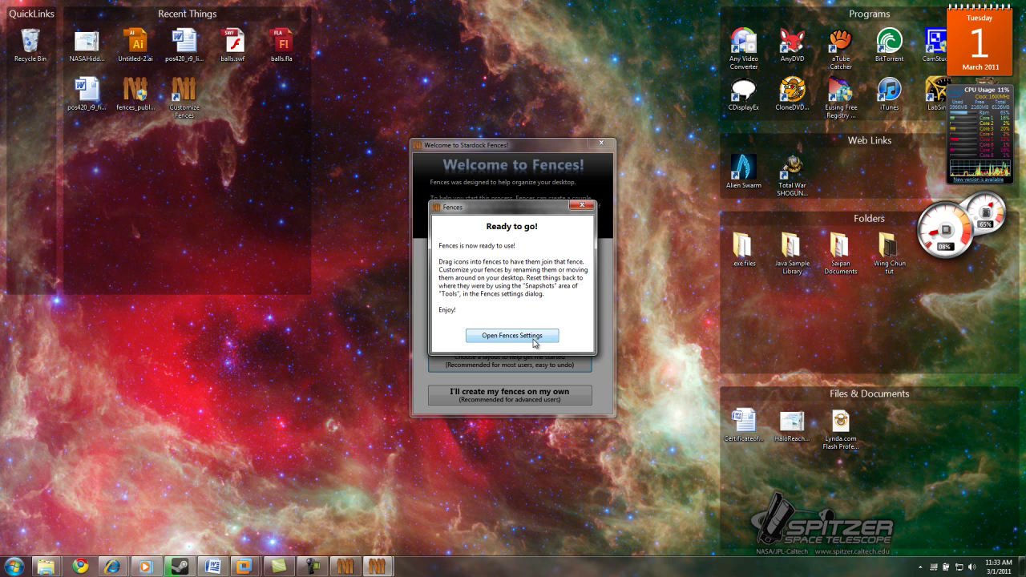
{"action": "left_click", "coordinate": [534, 336]}
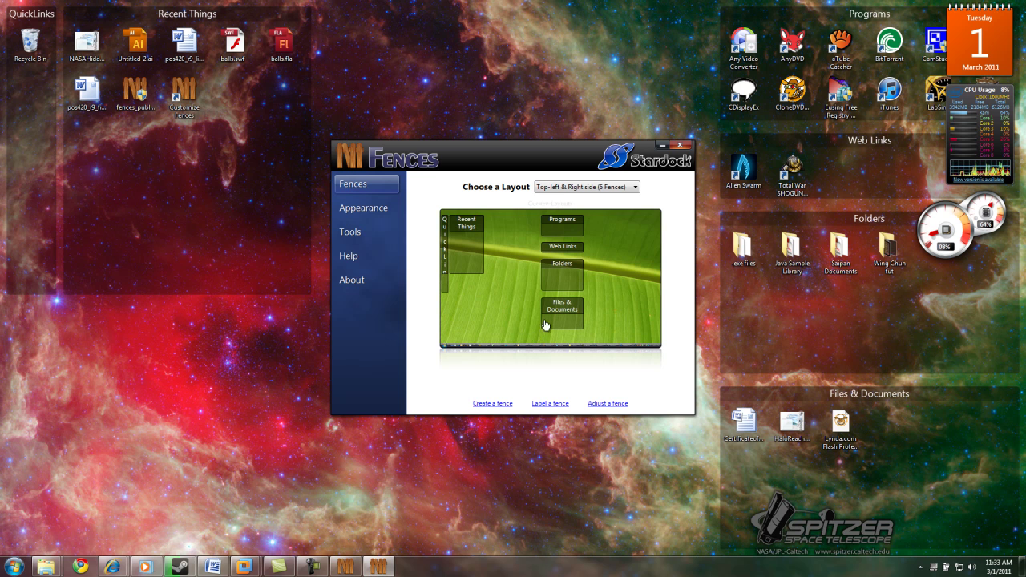
- Apply the Bottom (6 Fences) layout to line the fences along the desktop bottom, then view Appearance
{"action": "left_click", "coordinate": [634, 189]}
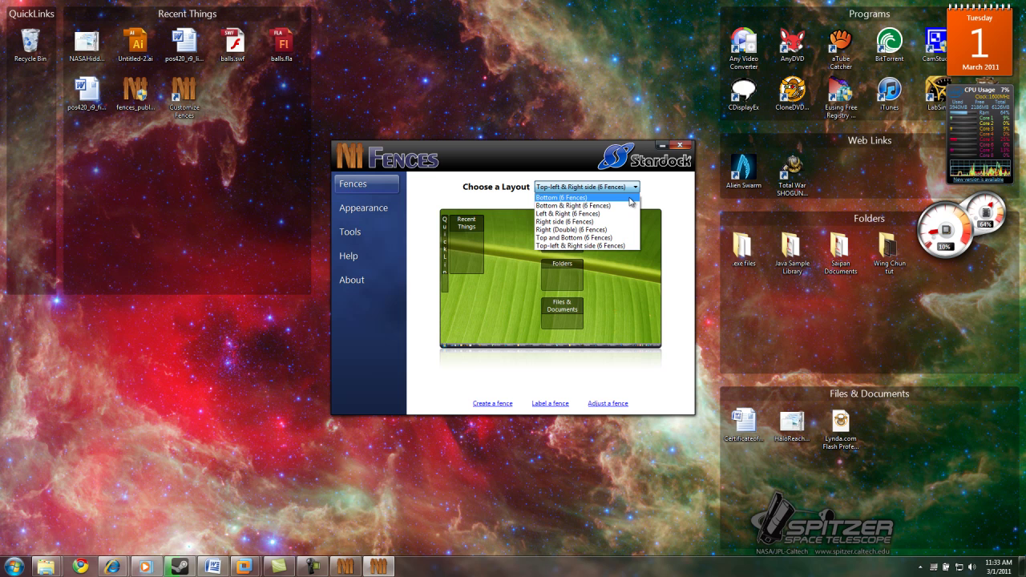
{"action": "left_click", "coordinate": [631, 199]}
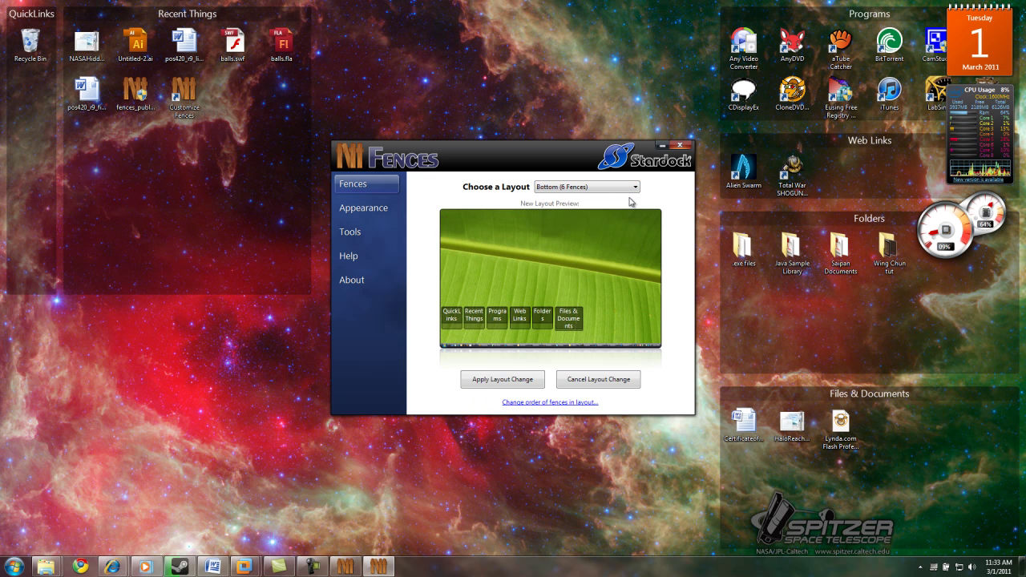
{"action": "left_click", "coordinate": [638, 188]}
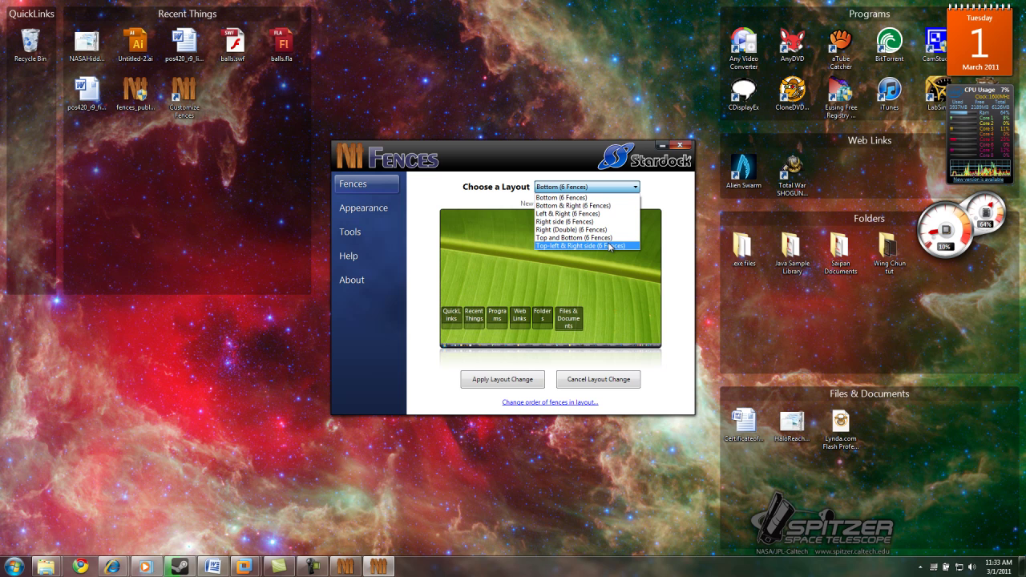
{"action": "left_click", "coordinate": [586, 189]}
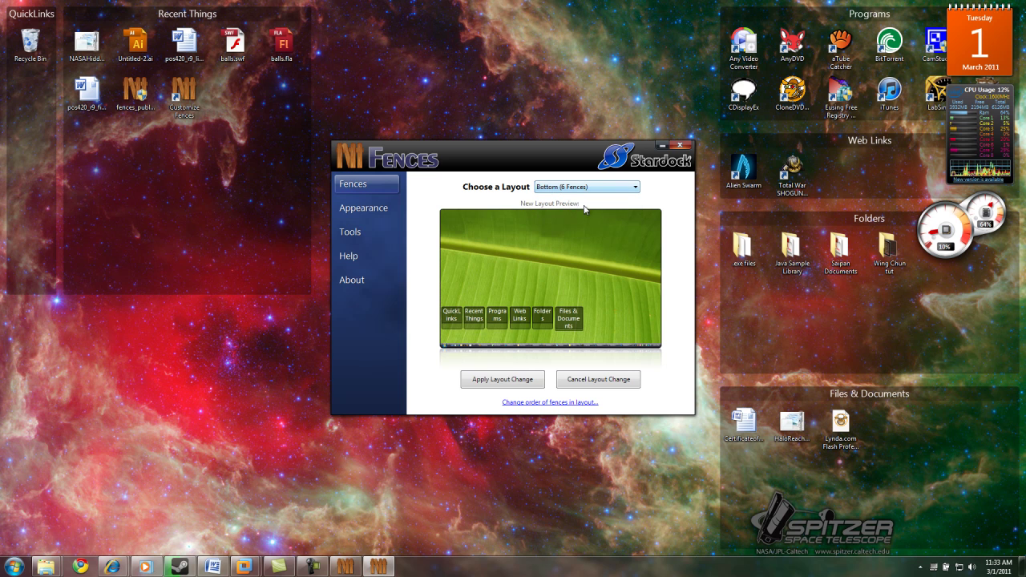
{"action": "left_click", "coordinate": [515, 380]}
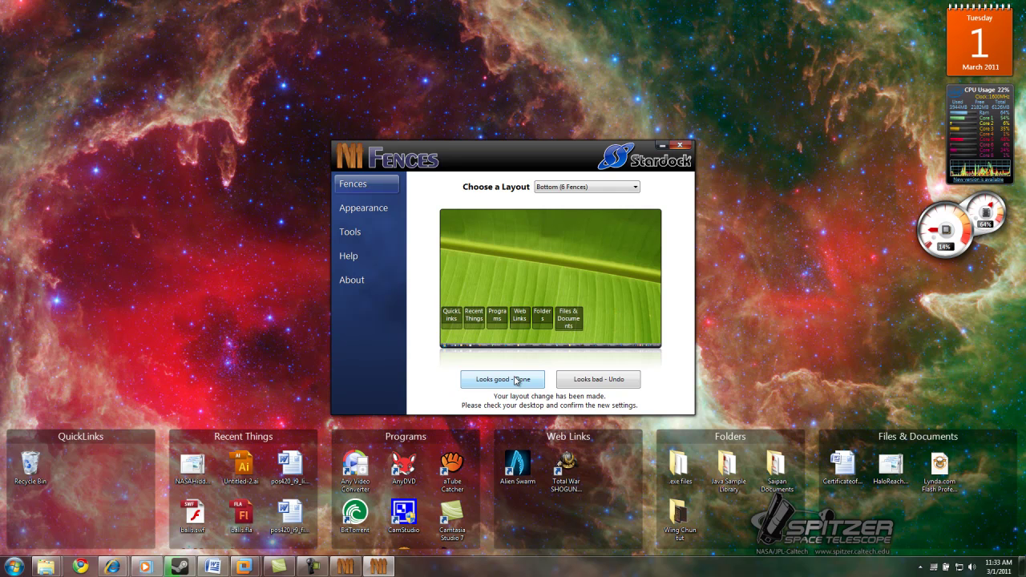
{"action": "left_click", "coordinate": [380, 211]}
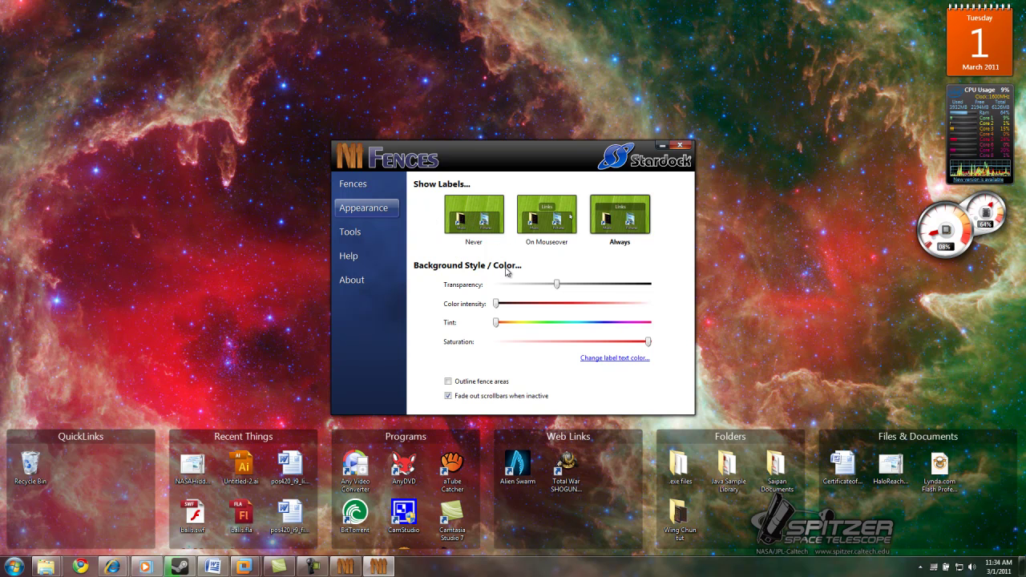
- Preview a red tint with the Color intensity slider, then return intensity to zero
{"action": "mouse_move", "coordinate": [557, 284]}
{"action": "left_mouse_down"}
{"action": "mouse_move", "coordinate": [677, 287]}
{"action": "mouse_move", "coordinate": [480, 285]}
{"action": "mouse_move", "coordinate": [537, 283]}
{"action": "left_mouse_up"}
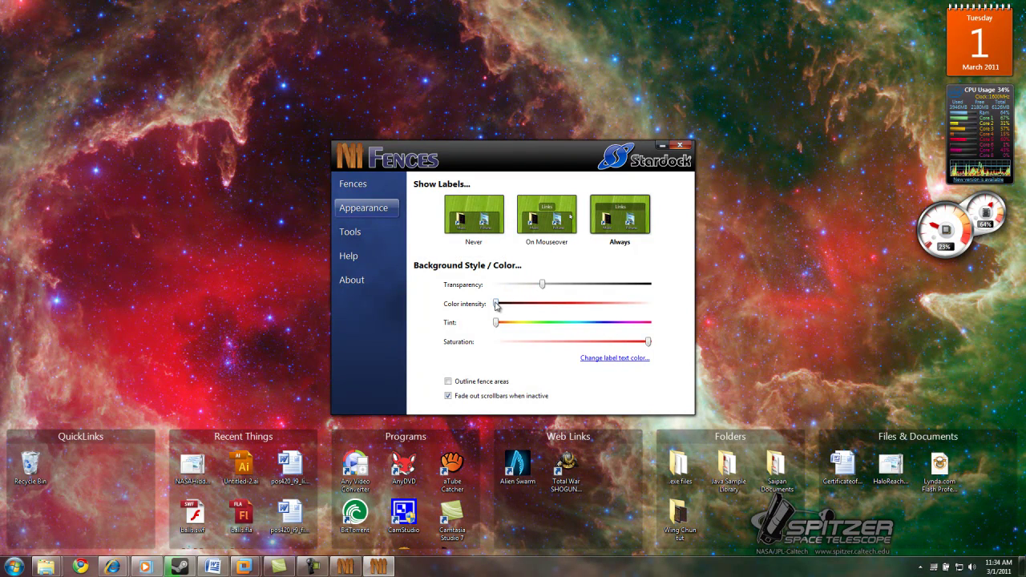
{"action": "left_click_drag", "start_coordinate": [497, 304], "coordinate": [650, 335]}
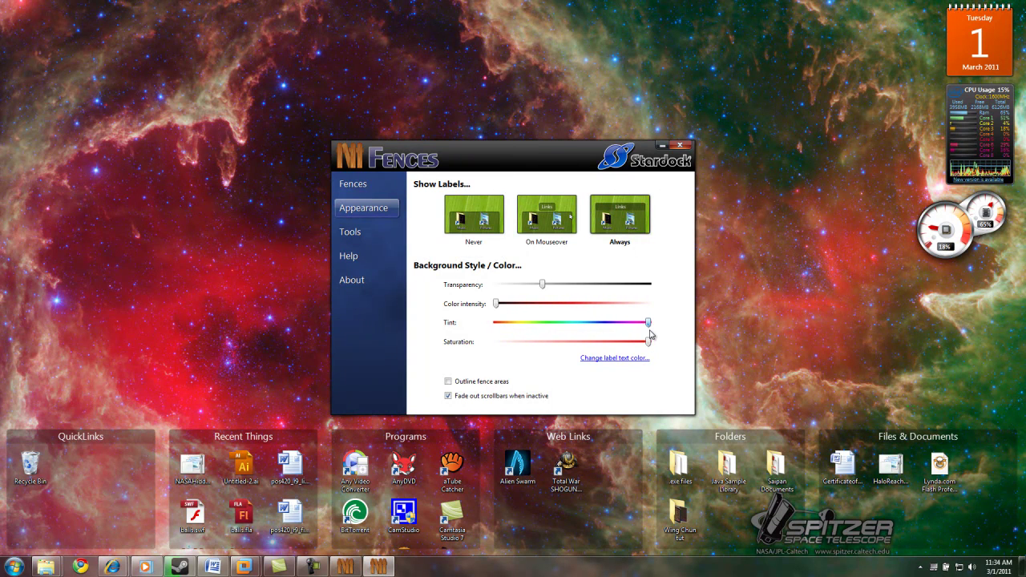
{"action": "mouse_move", "coordinate": [496, 304]}
{"action": "left_mouse_down"}
{"action": "mouse_move", "coordinate": [650, 307]}
{"action": "mouse_move", "coordinate": [650, 327]}
{"action": "mouse_move", "coordinate": [499, 322]}
{"action": "left_mouse_up"}
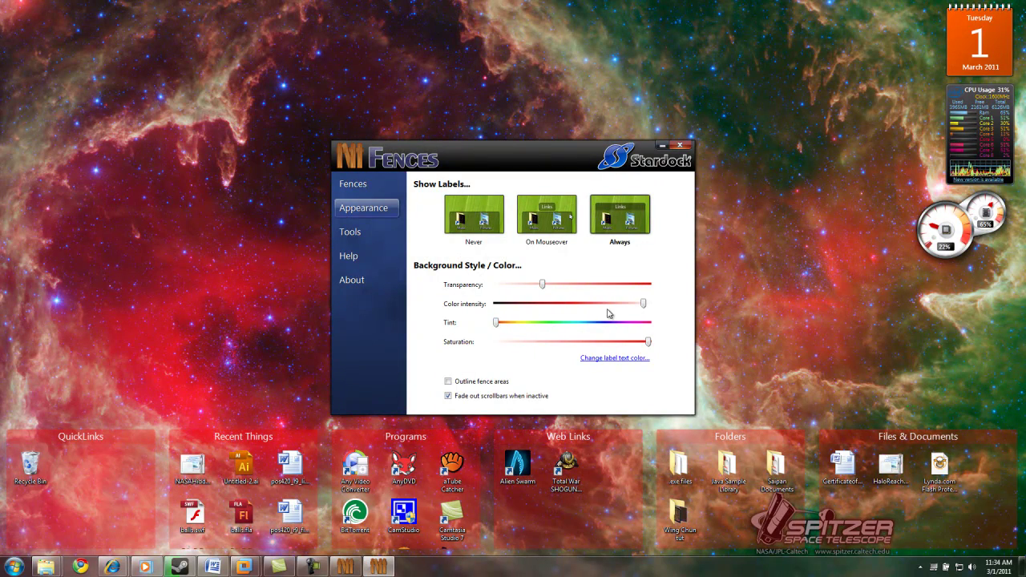
{"action": "left_click_drag", "start_coordinate": [643, 304], "coordinate": [485, 310]}
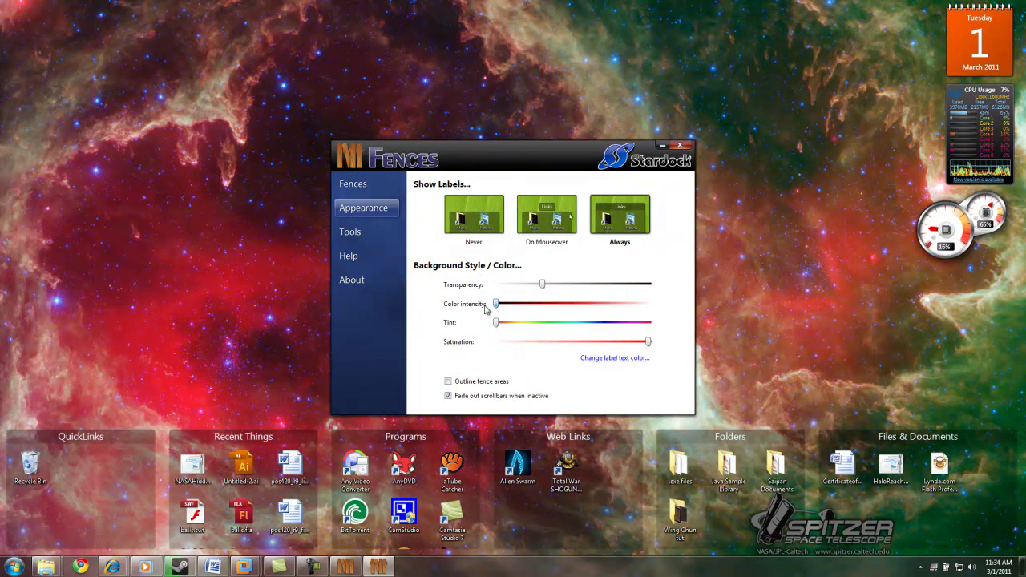
- Enable Outline fence areas, look at the Tools page, and close the Fences settings
{"action": "left_click", "coordinate": [447, 383]}
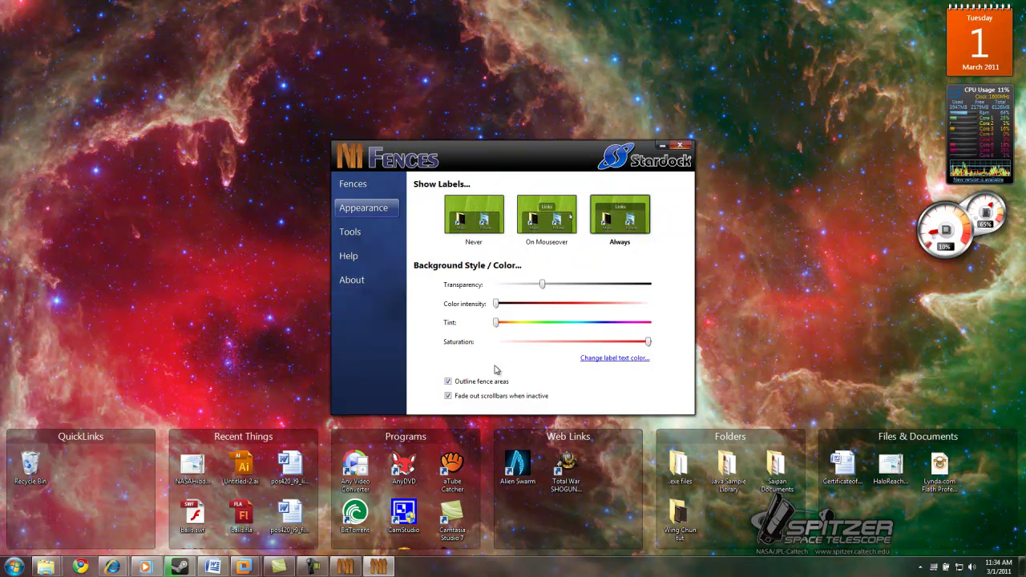
{"action": "left_click", "coordinate": [360, 231]}
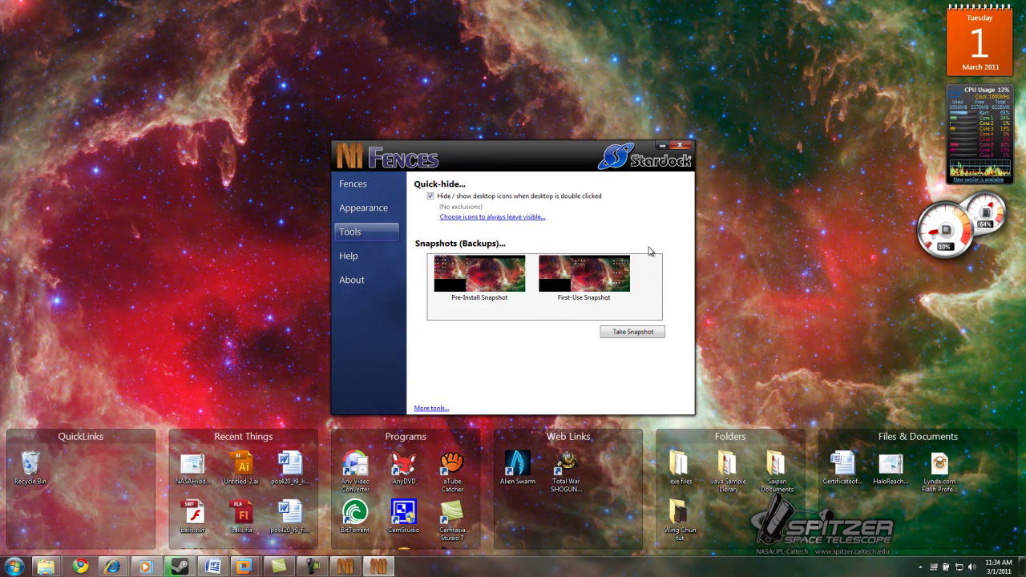
{"action": "left_click", "coordinate": [681, 147]}
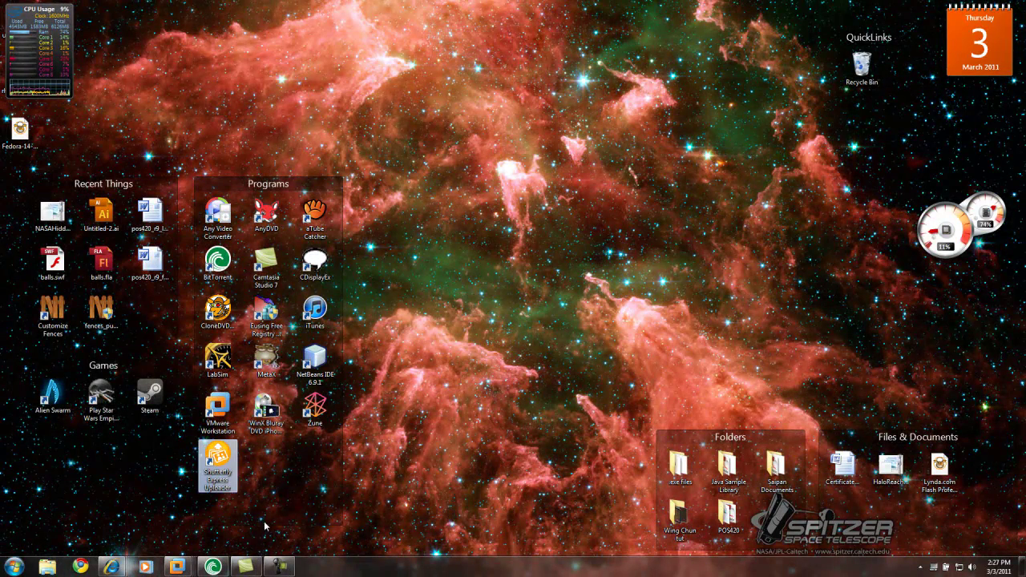
- Enlarge the Programs fence so it shows more icons
{"action": "left_click_drag", "start_coordinate": [265, 526], "coordinate": [267, 408]}
{"action": "scroll", "coordinate": [328, 365], "scroll_direction": "down", "scroll_amount": 2}
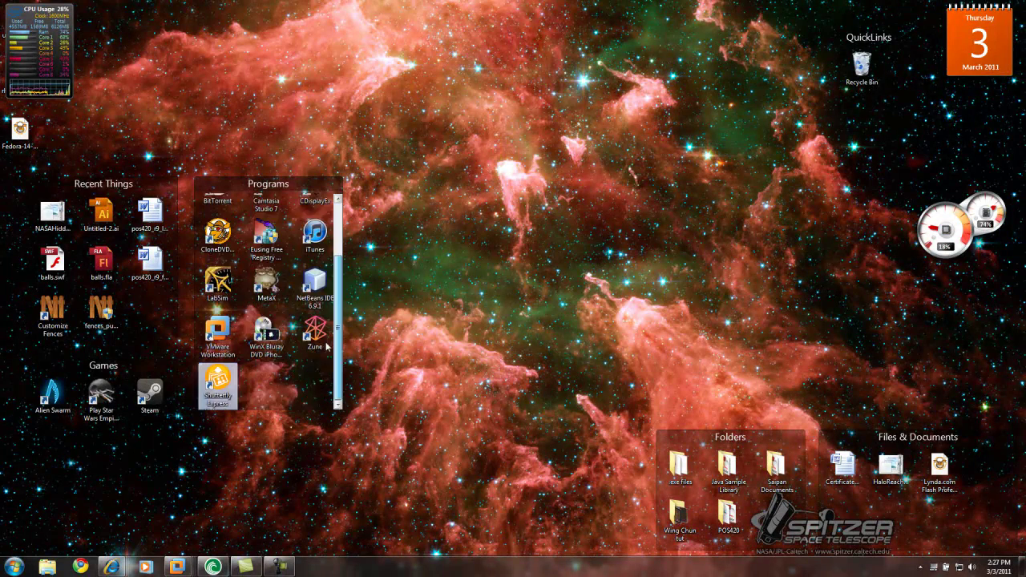
{"action": "scroll", "coordinate": [331, 353], "scroll_direction": "up", "scroll_amount": 2}
{"action": "scroll", "coordinate": [332, 353], "scroll_direction": "down", "scroll_amount": 2}
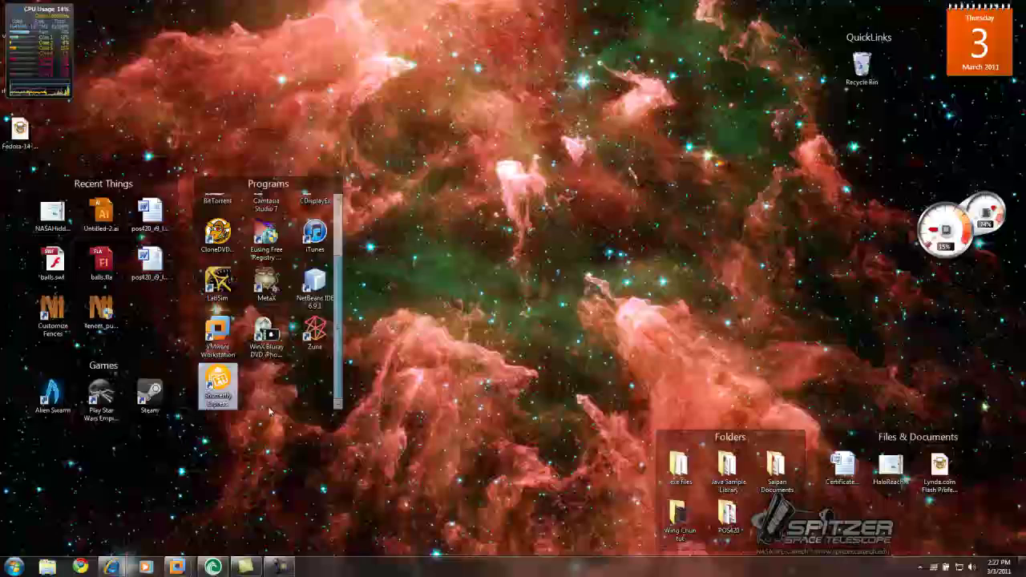
{"action": "left_click_drag", "start_coordinate": [267, 409], "coordinate": [260, 471]}
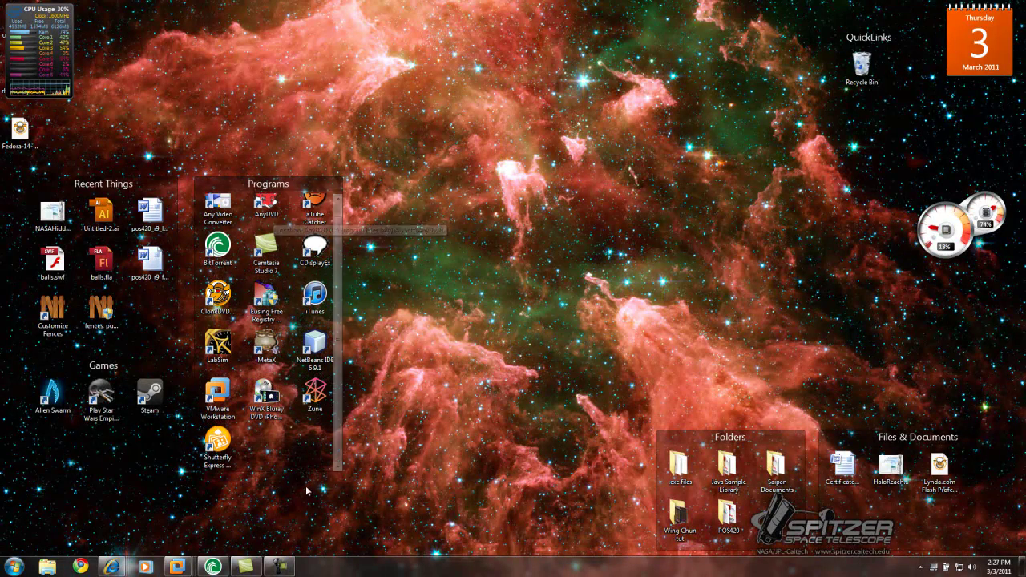
{"action": "left_click_drag", "start_coordinate": [299, 471], "coordinate": [294, 489]}
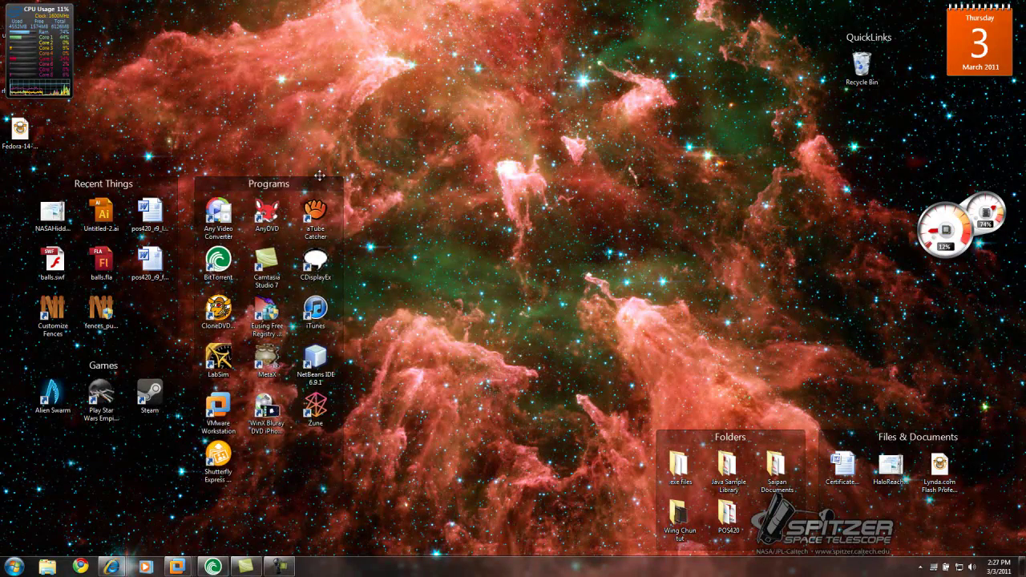
- Move Programs top-centre, Recent Things top-left, Games beneath it; drop Fedora into Recent Things
{"action": "left_click_drag", "start_coordinate": [287, 185], "coordinate": [489, 73]}
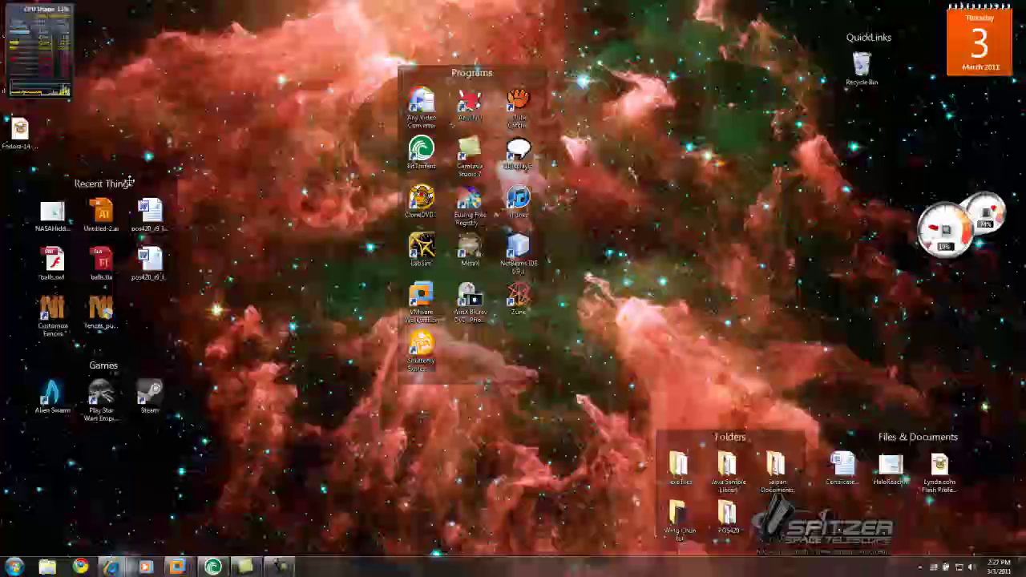
{"action": "left_click_drag", "start_coordinate": [113, 184], "coordinate": [208, 44]}
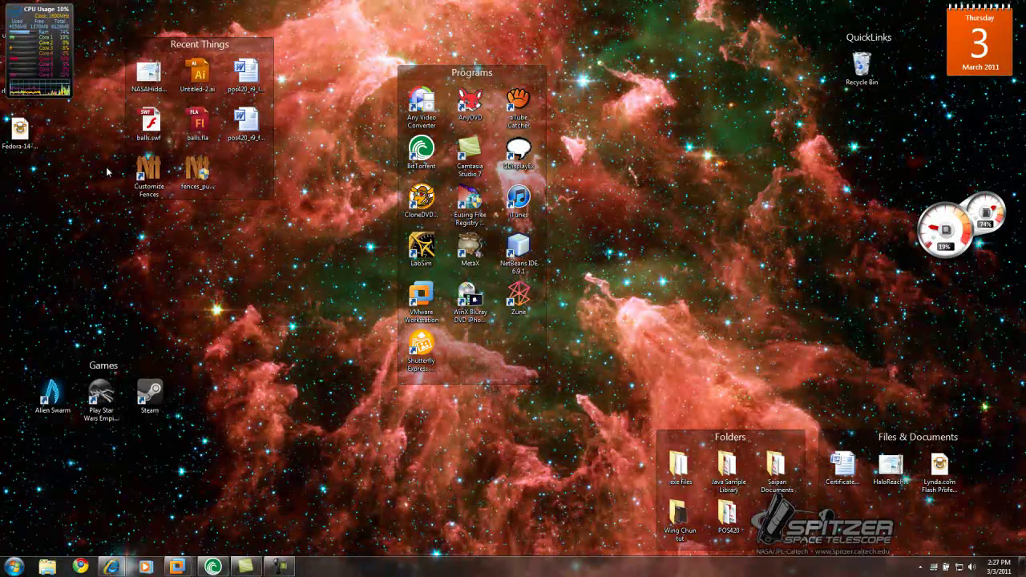
{"action": "left_click_drag", "start_coordinate": [103, 365], "coordinate": [199, 277]}
{"action": "left_click_drag", "start_coordinate": [21, 136], "coordinate": [245, 173]}
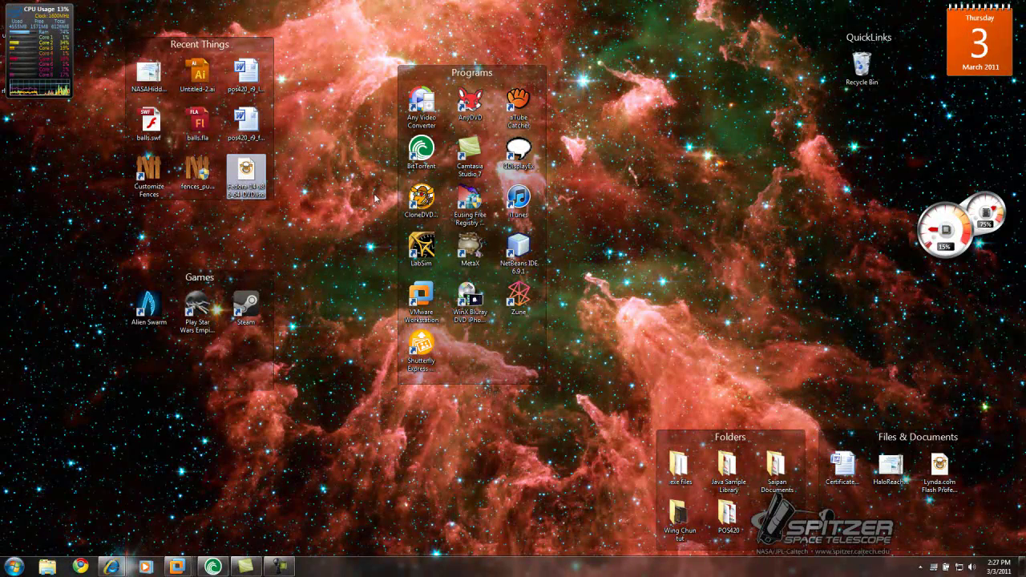
{"action": "double_click", "coordinate": [321, 220]}
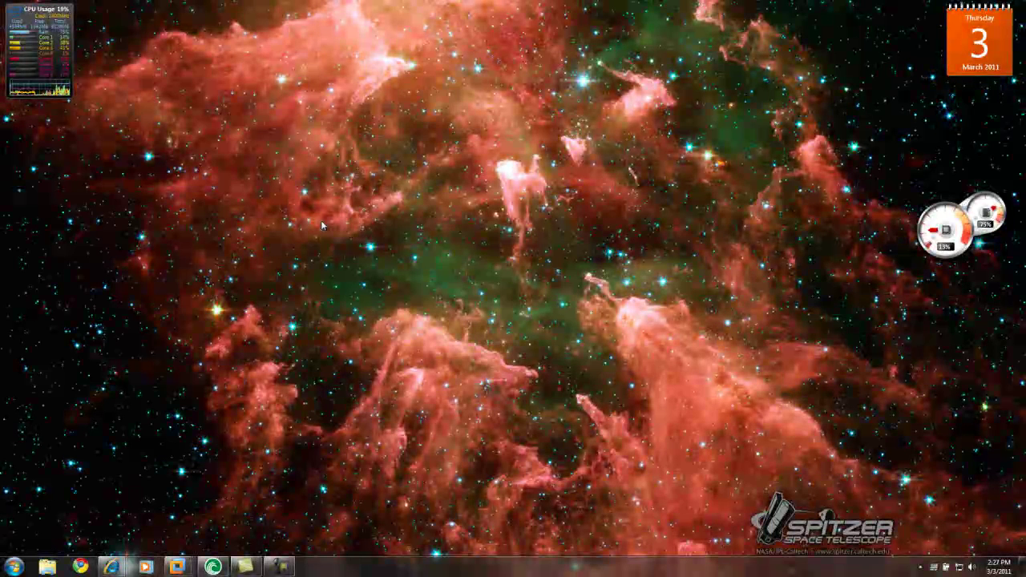
{"action": "double_click", "coordinate": [320, 219]}
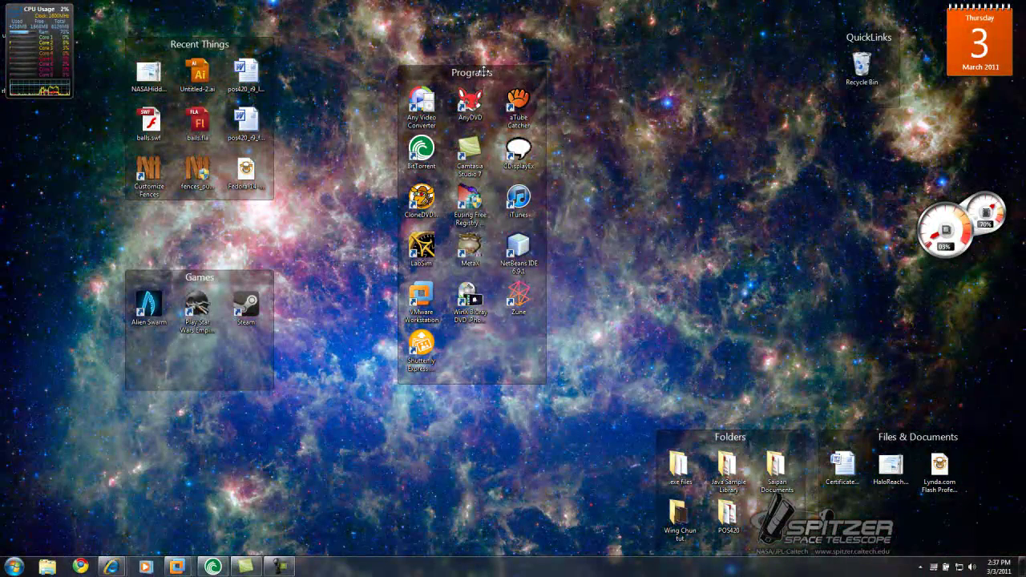
{"action": "right_click", "coordinate": [484, 72]}
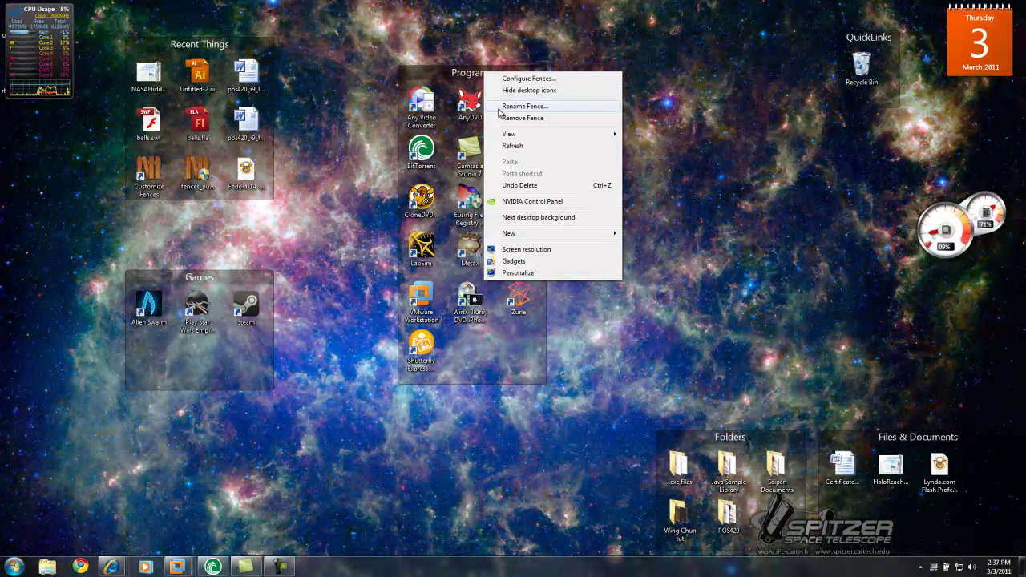
{"action": "left_click", "coordinate": [523, 106]}
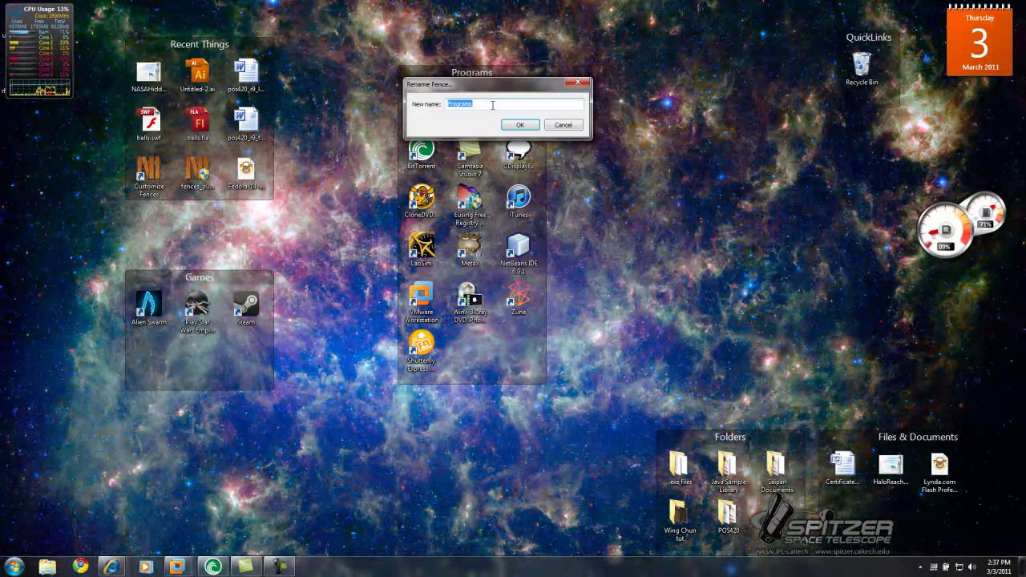
{"action": "left_click", "coordinate": [489, 102]}
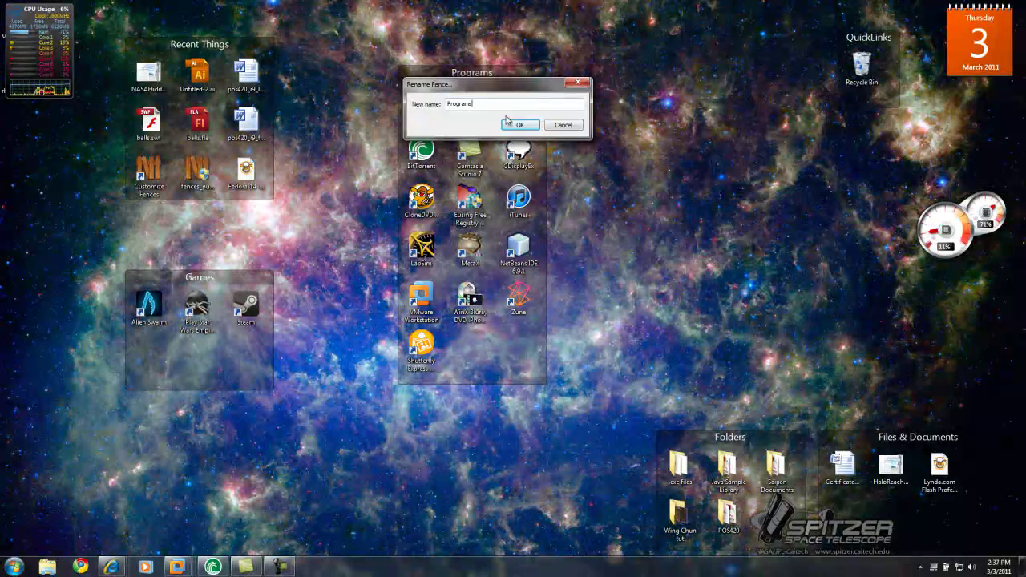
{"action": "left_click", "coordinate": [518, 125]}
{"action": "right_click", "coordinate": [510, 73]}
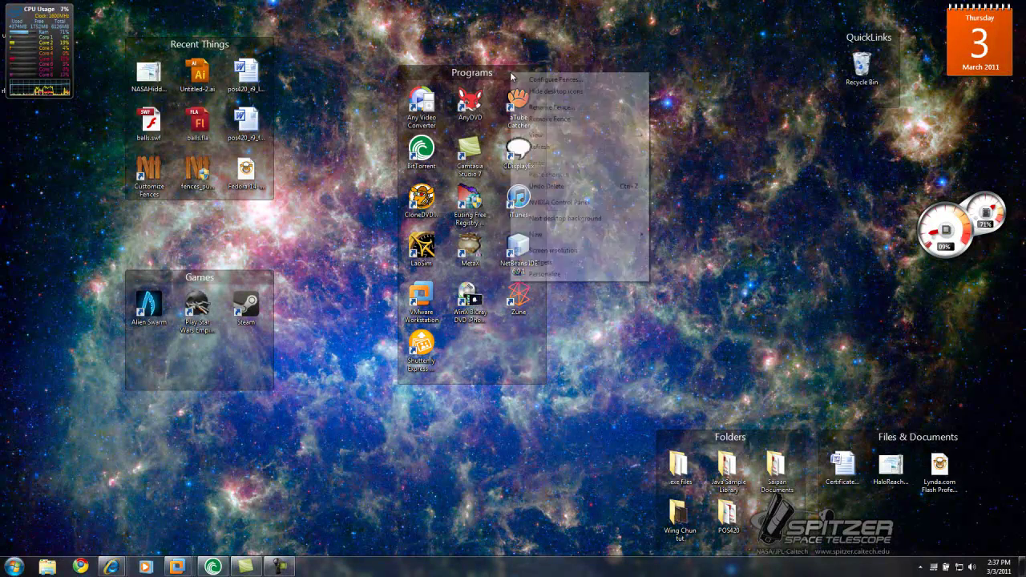
{"action": "left_click", "coordinate": [534, 78]}
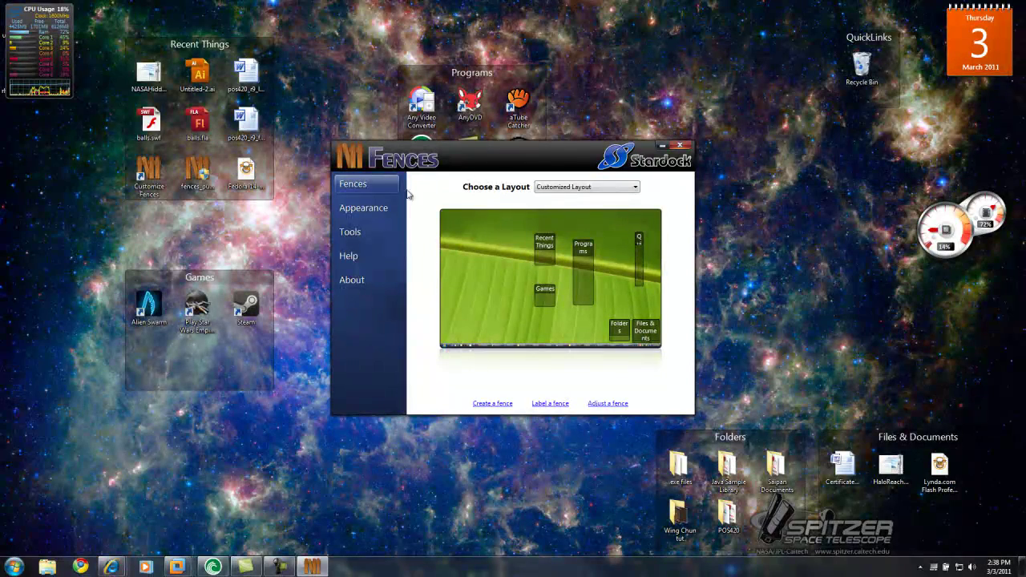
- Show the Fences About page confirming version v1.01.143
{"action": "left_click", "coordinate": [354, 210]}
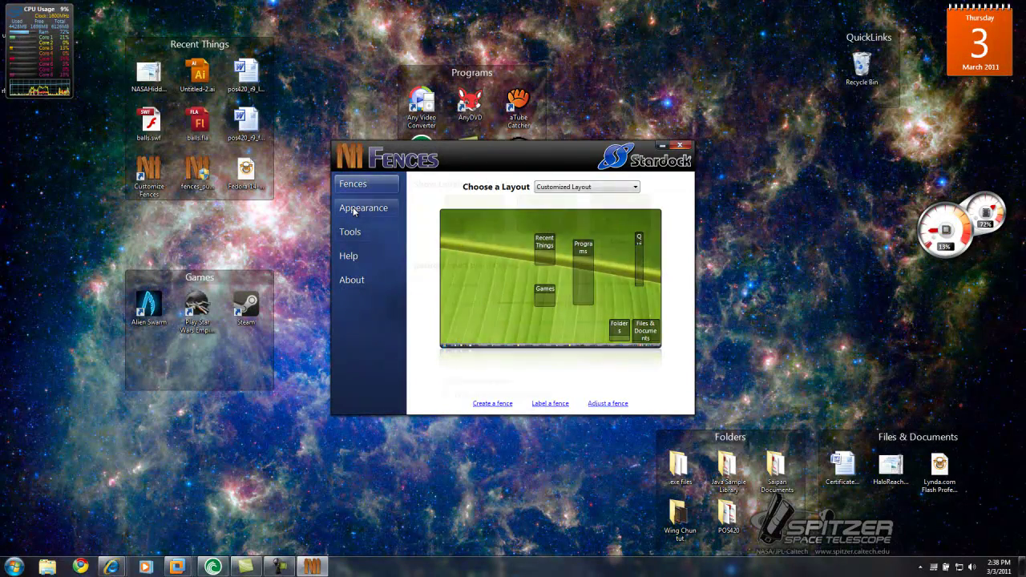
{"action": "left_click", "coordinate": [351, 280]}
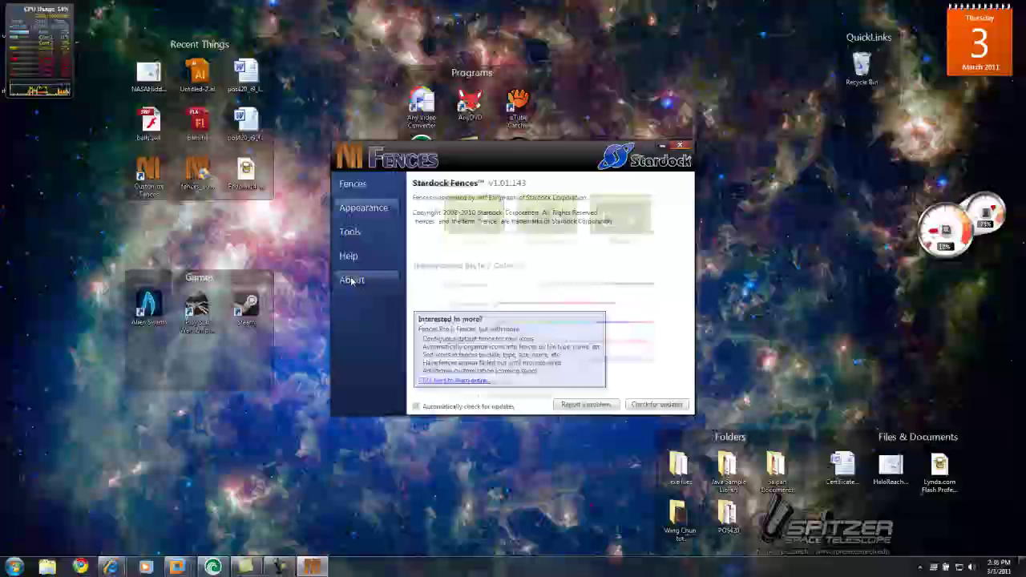